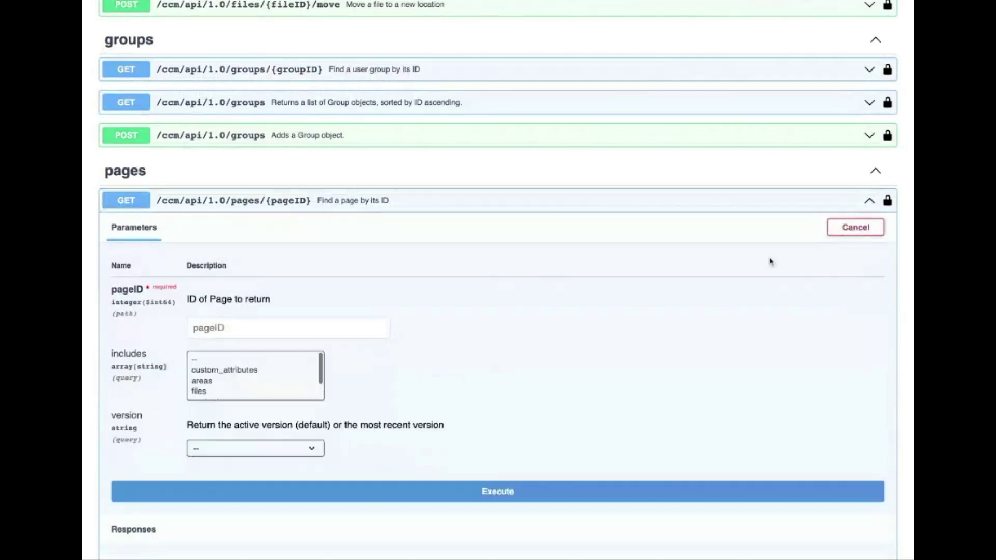
Step: Set the page 1 lookup to include content and areas.content, using the active version
click(259, 372)
scroll(243, 380, down, 1)
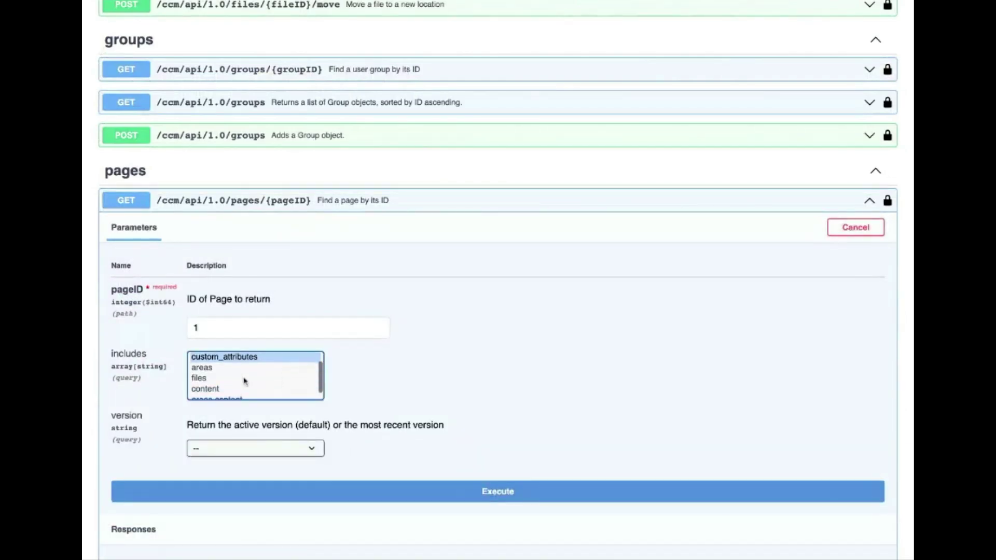
ctrl+click(246, 360)
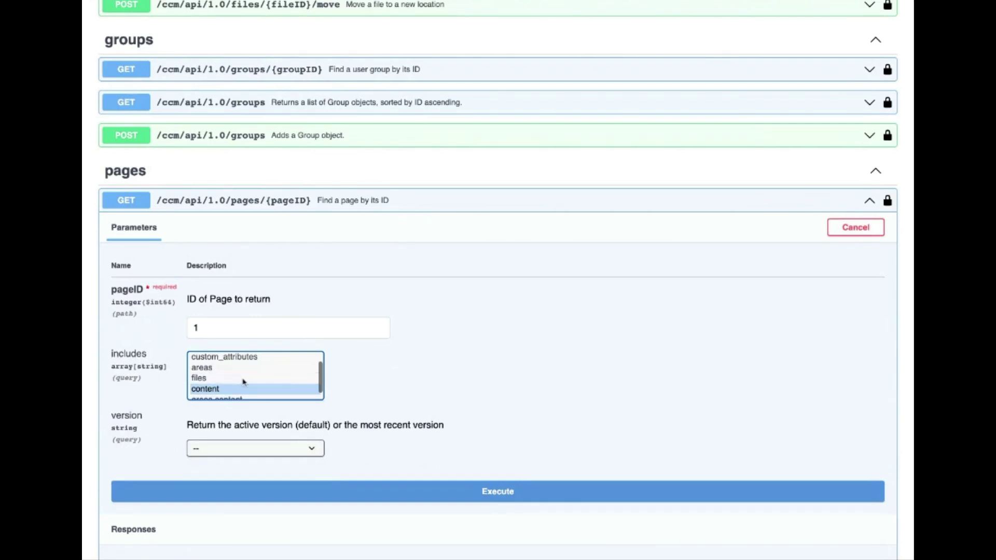
scroll(243, 380, down, 1)
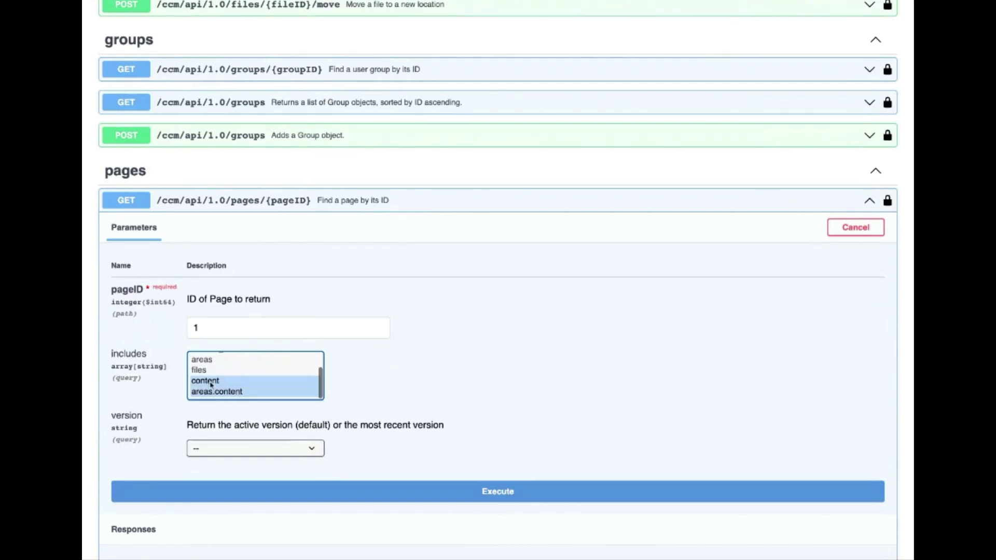
scroll(467, 452, down, 1)
scroll(463, 432, down, 2)
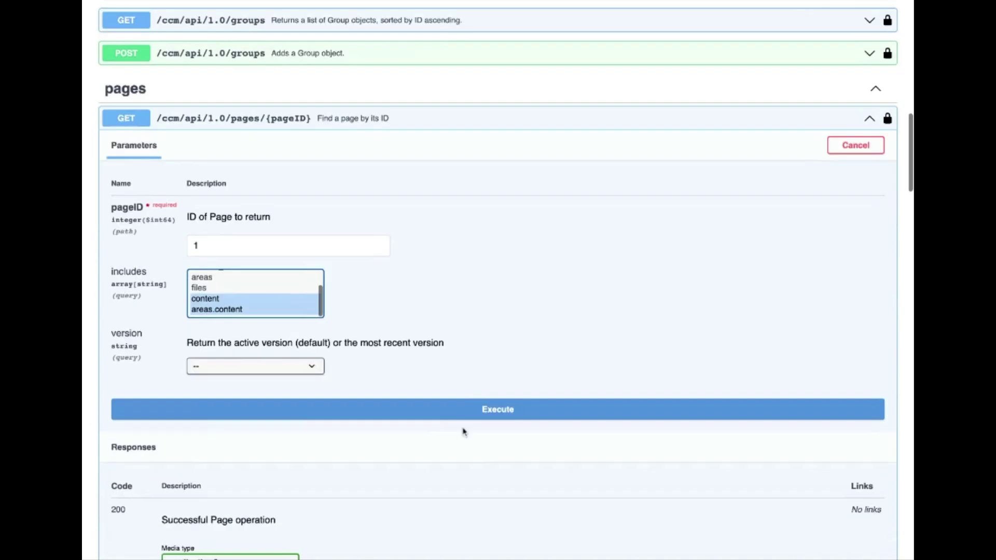
click(267, 380)
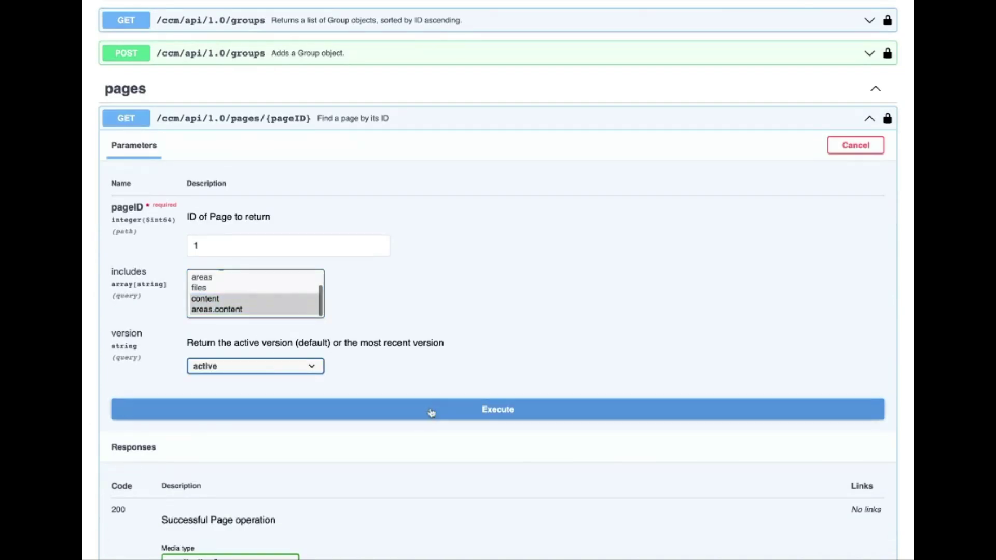
Step: Run the page 1 lookup, returning the Home page with its content blocks
click(433, 413)
scroll(446, 329, down, 2)
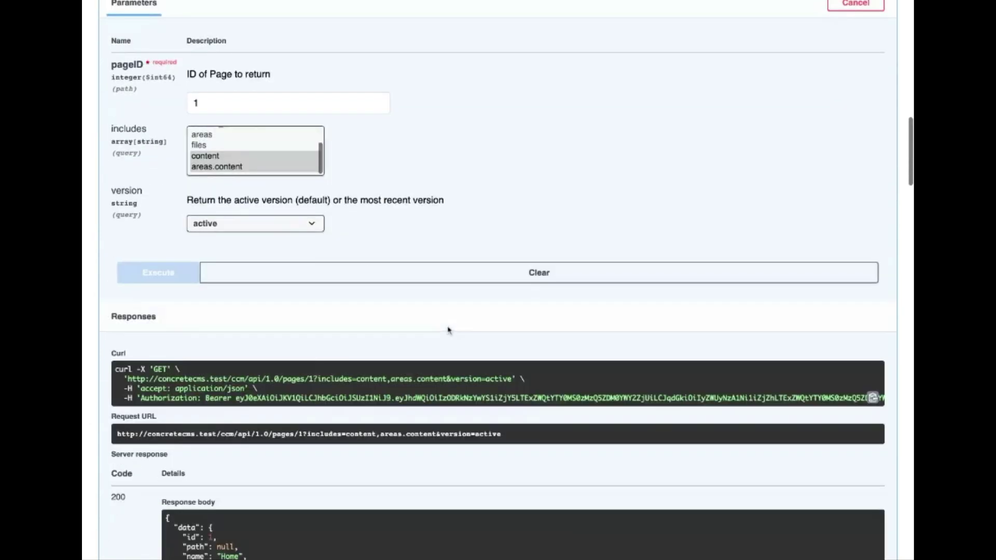
scroll(446, 329, down, 2)
scroll(421, 329, down, 2)
scroll(421, 329, down, 2)
scroll(405, 325, down, 2)
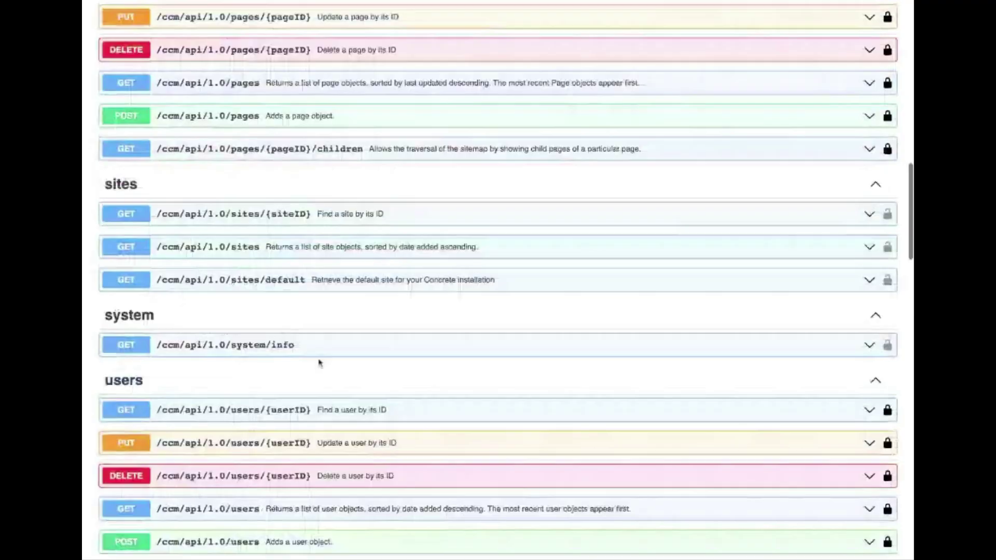
scroll(317, 361, up, 1)
scroll(313, 394, up, 3)
scroll(314, 393, up, 3)
scroll(313, 394, up, 3)
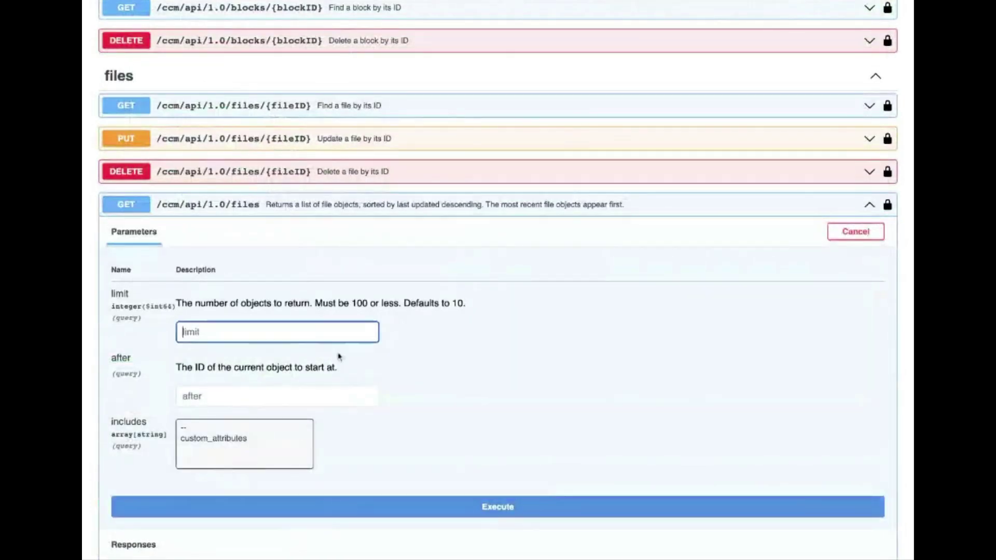
scroll(487, 370, down, 2)
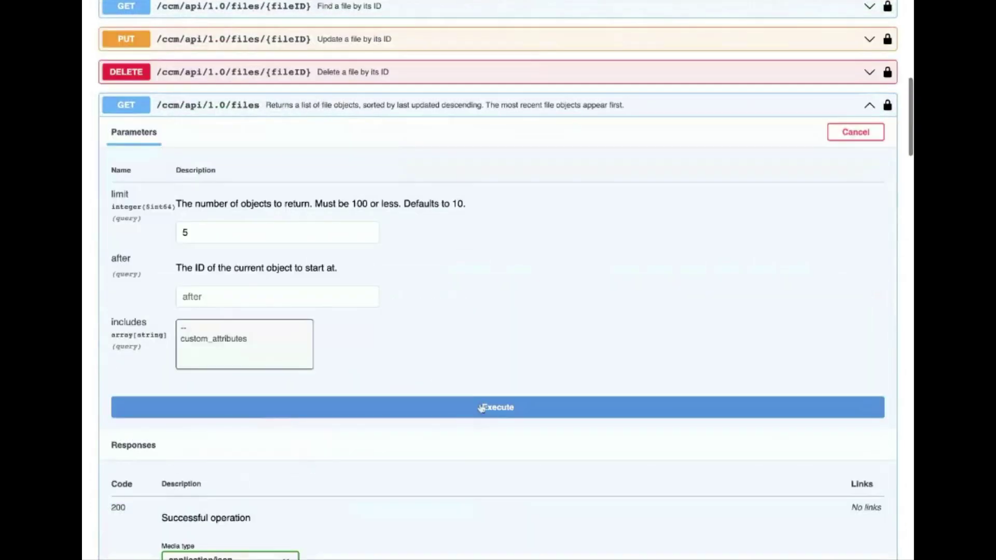
Step: Run the five-file list with custom attributes and select the hands-01.jpg id
click(407, 412)
scroll(459, 385, down, 5)
scroll(458, 384, down, 2)
scroll(436, 359, down, 2)
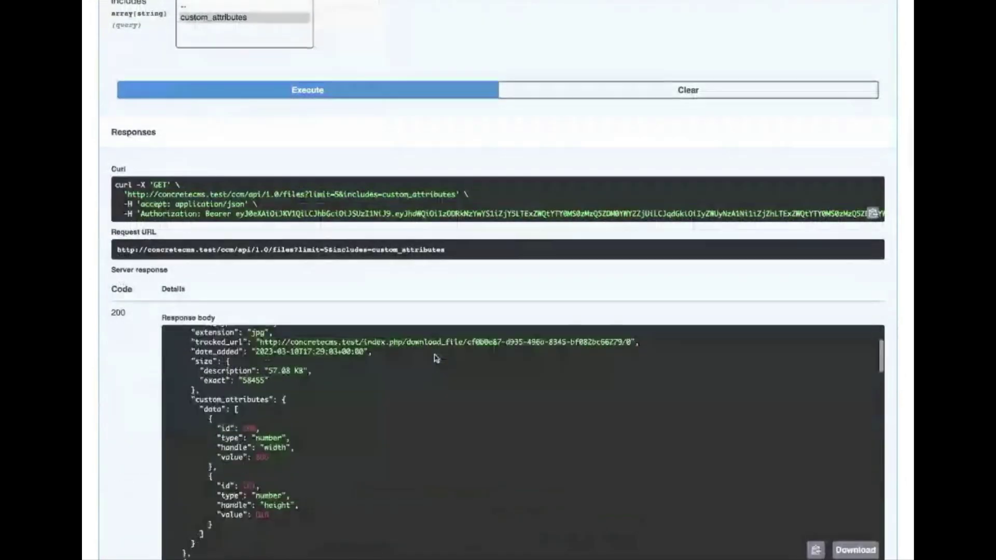
scroll(435, 357, down, 3)
scroll(434, 356, down, 2)
scroll(435, 356, down, 1)
scroll(390, 334, down, 3)
scroll(361, 312, down, 2)
scroll(361, 312, down, 3)
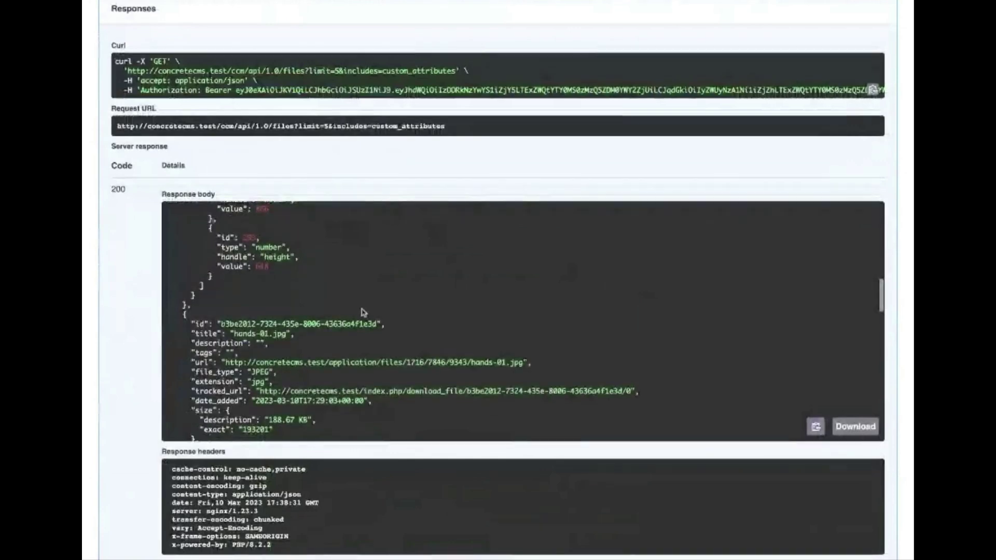
scroll(361, 312, down, 2)
drag(236, 253, 348, 251)
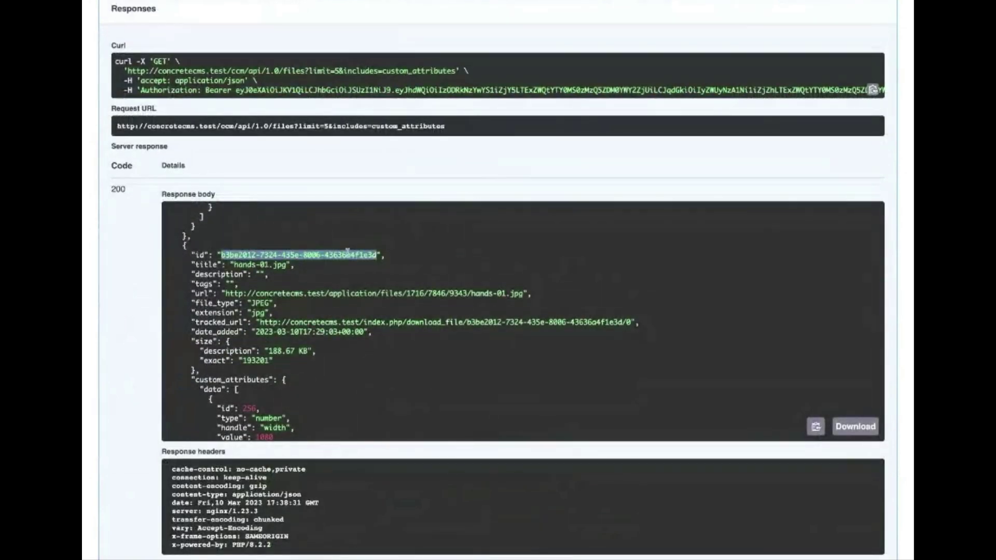
scroll(287, 256, up, 1)
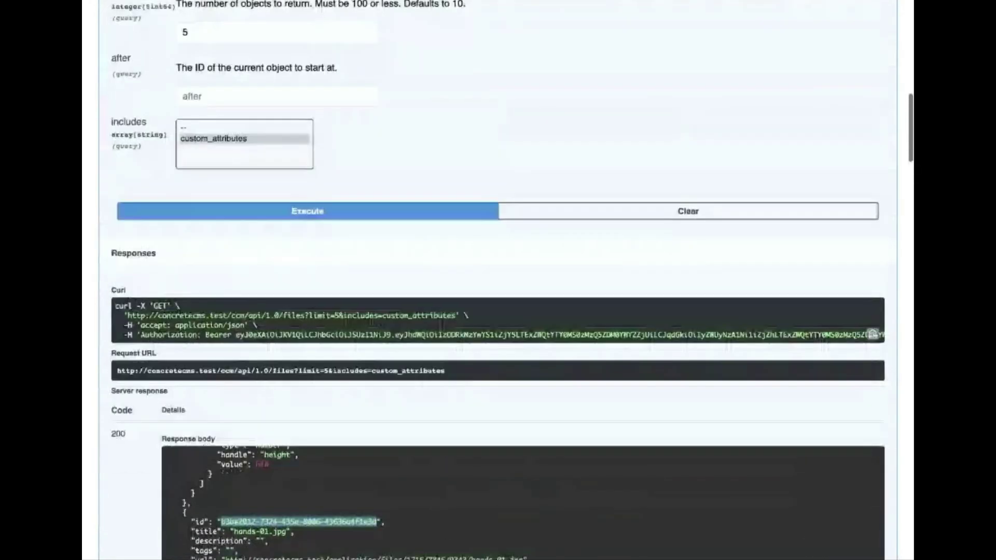
scroll(242, 90, up, 4)
scroll(242, 92, up, 1)
scroll(241, 91, up, 3)
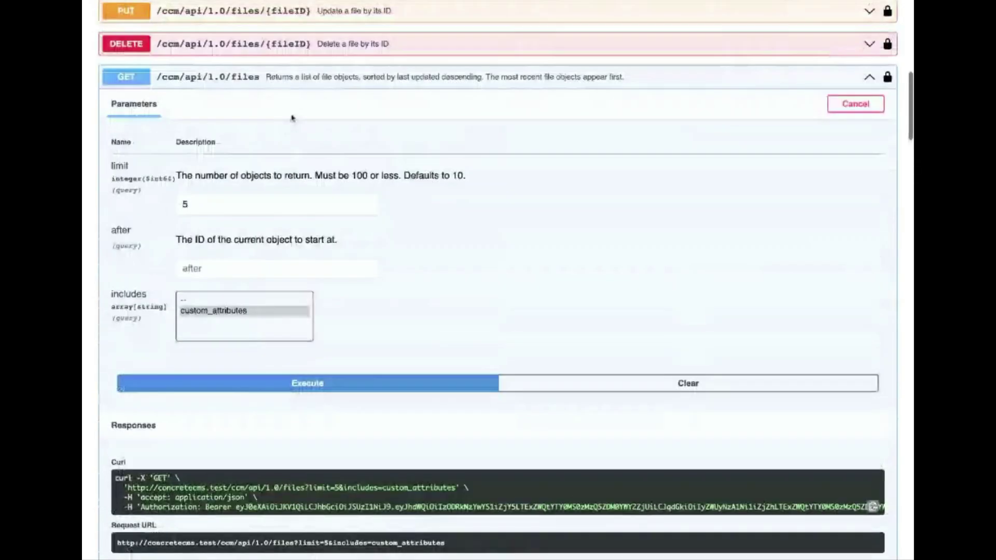
Step: Delete hands-01.jpg by its file ID via DELETE /files/{fileID}, getting deleted: true
click(242, 86)
click(261, 46)
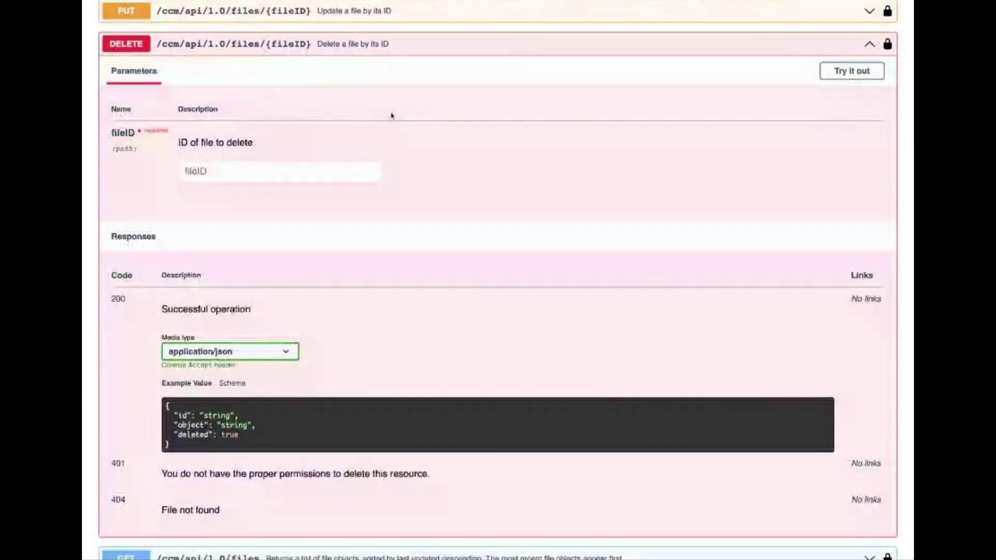
click(840, 71)
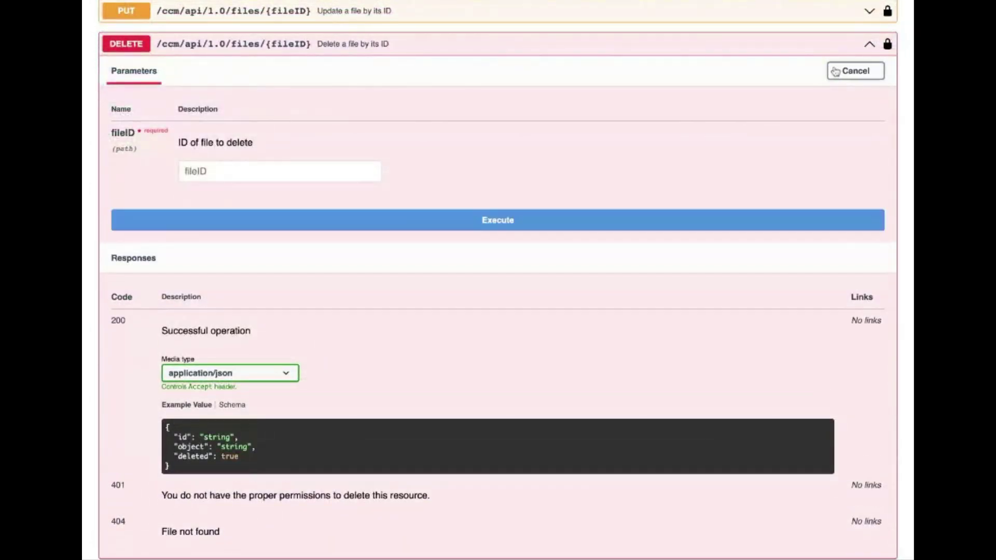
click(467, 217)
scroll(515, 310, down, 2)
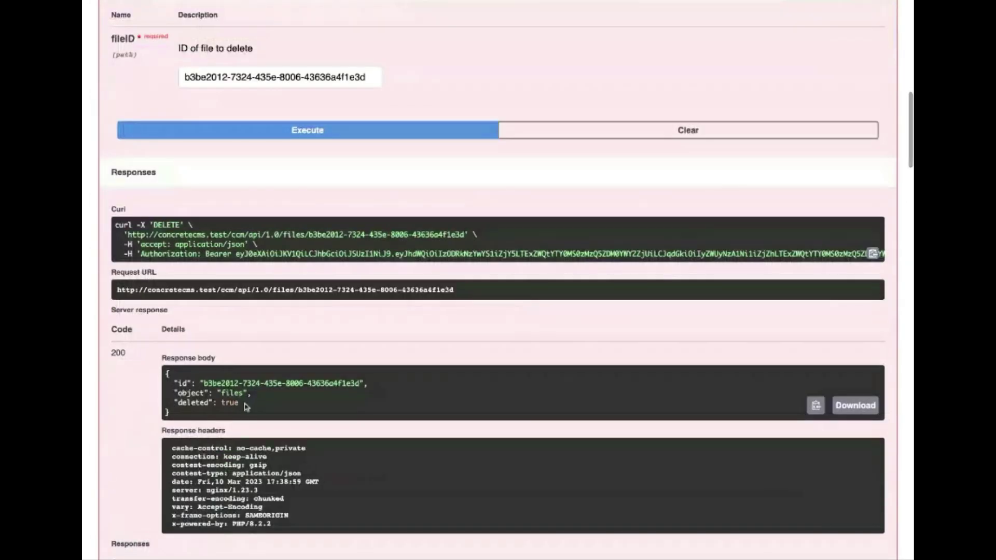
scroll(245, 404, up, 2)
scroll(266, 200, up, 2)
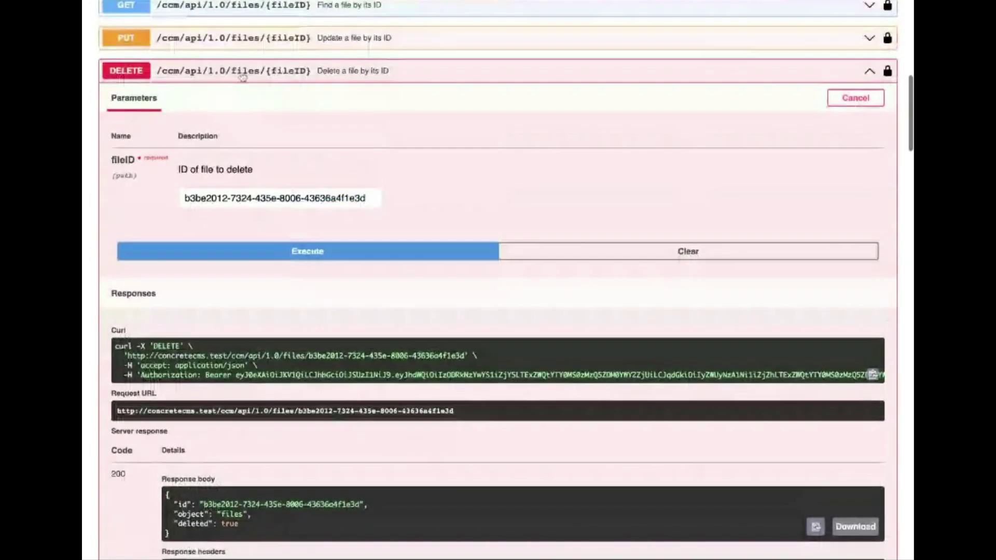
click(145, 77)
scroll(264, 168, down, 4)
scroll(167, 392, down, 1)
scroll(277, 226, down, 2)
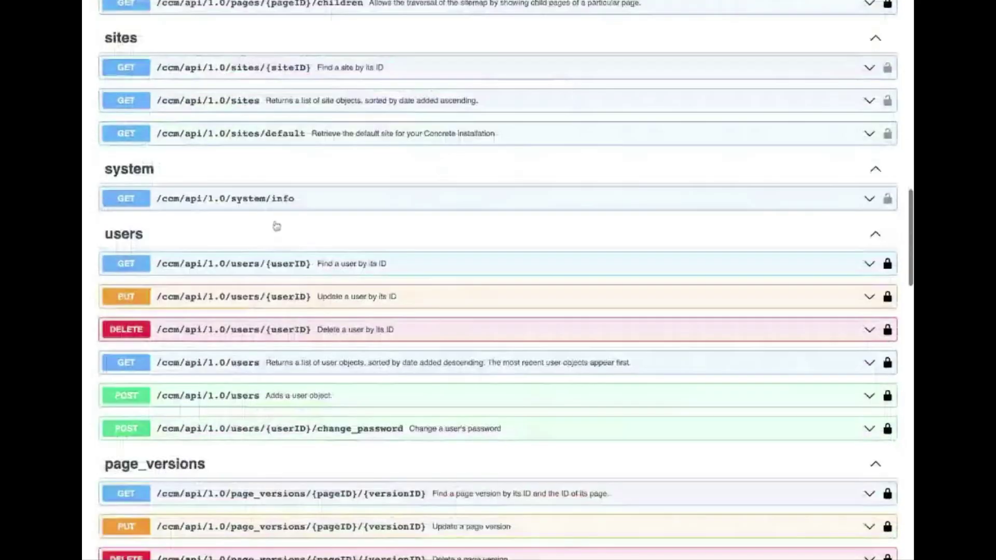
scroll(276, 226, down, 2)
scroll(275, 225, down, 3)
scroll(276, 225, down, 2)
scroll(276, 226, down, 2)
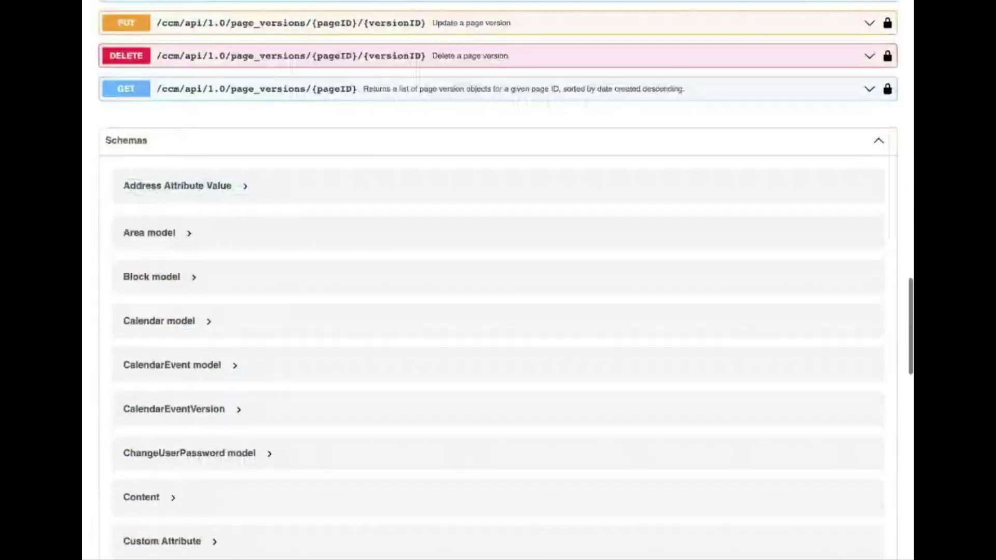